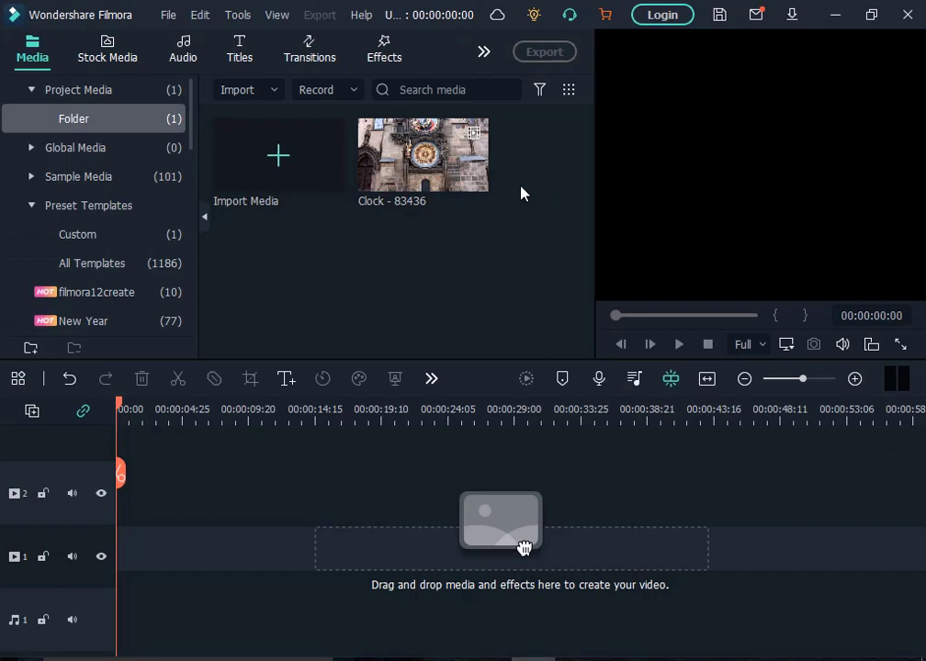
# Add the Clock - 83436 clip to the timeline, enlarge the timeline scale and place the playhead at about 00:00:06:28.
pyautogui.moveTo(474, 177)
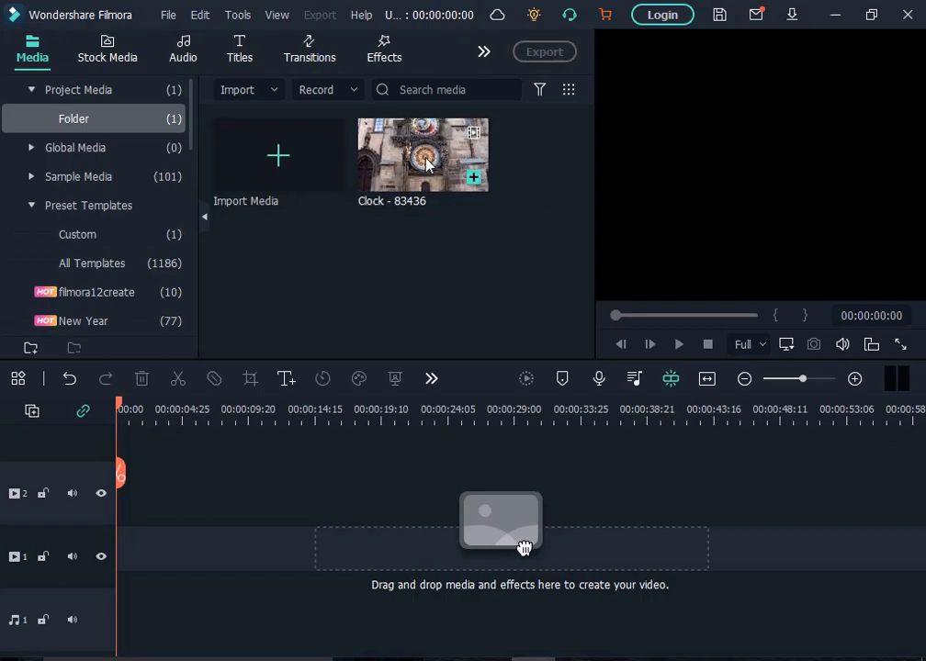
pyautogui.click(473, 178)
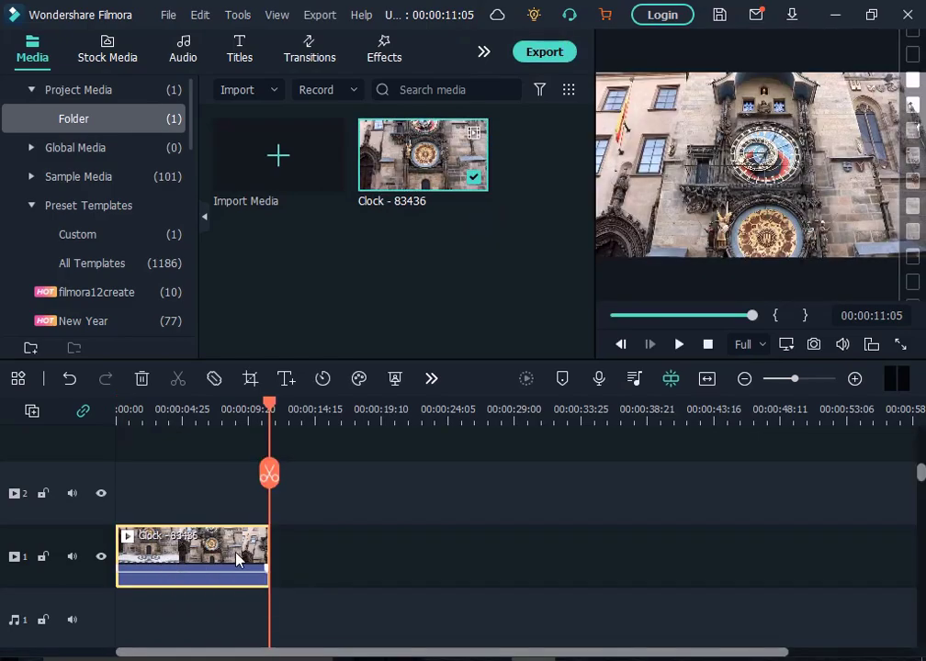
pyautogui.click(855, 381)
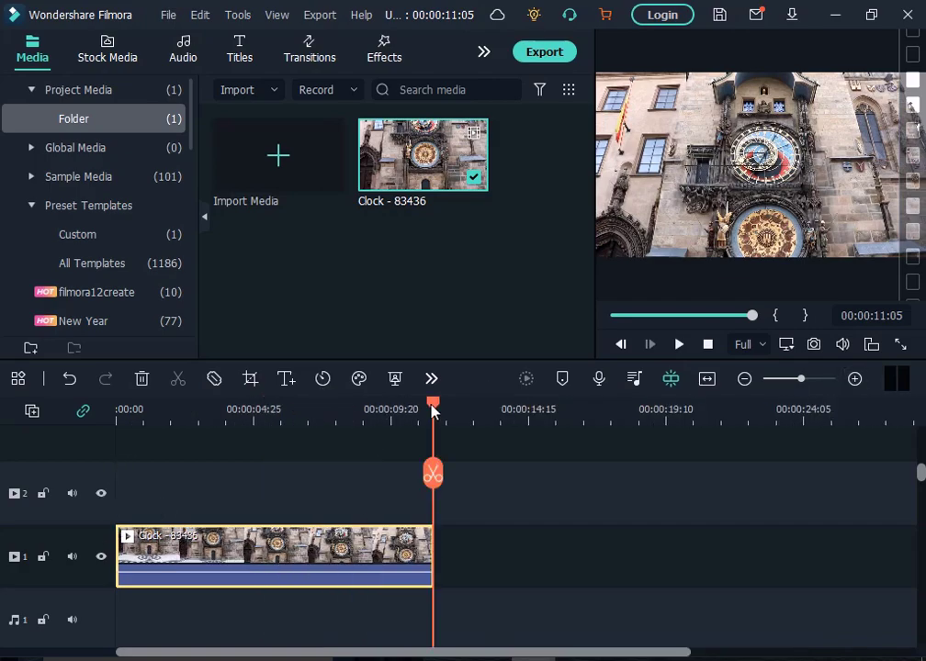
pyautogui.click(313, 404)
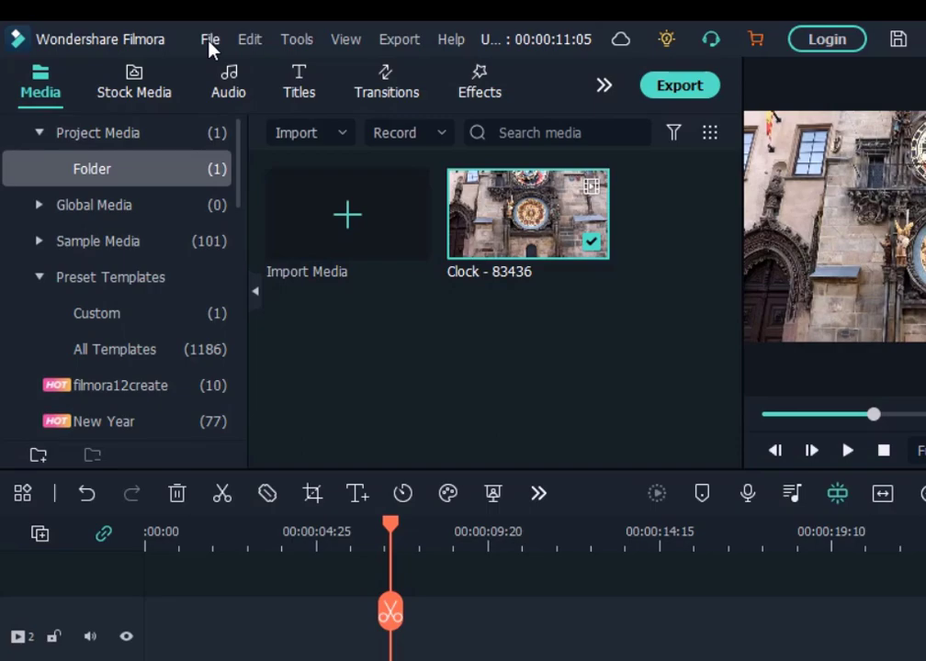
# Open the Preferences and look through the available interface languages, keeping English (United States).
pyautogui.click(172, 22)
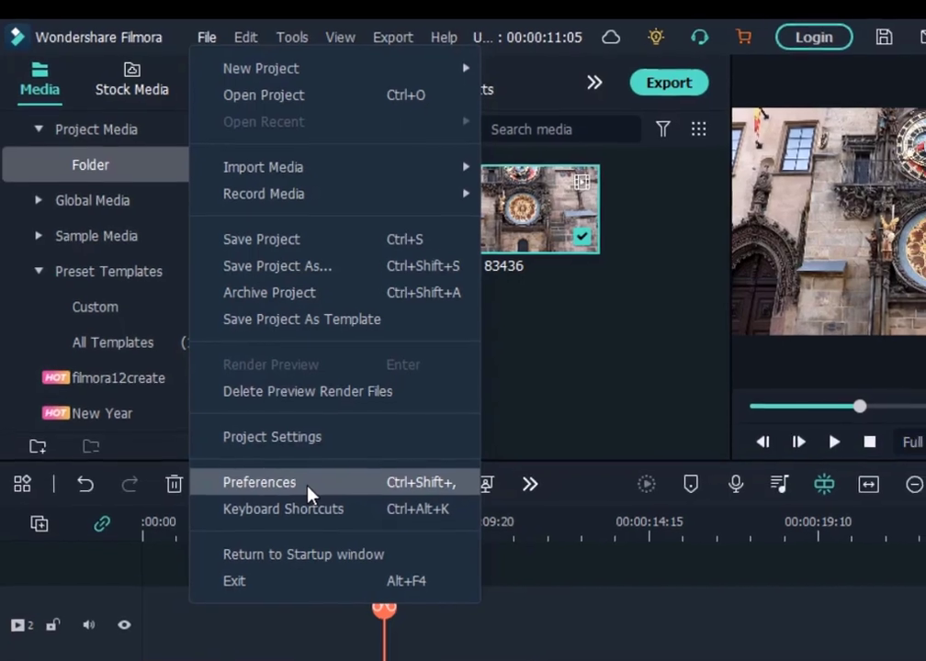
pyautogui.click(312, 496)
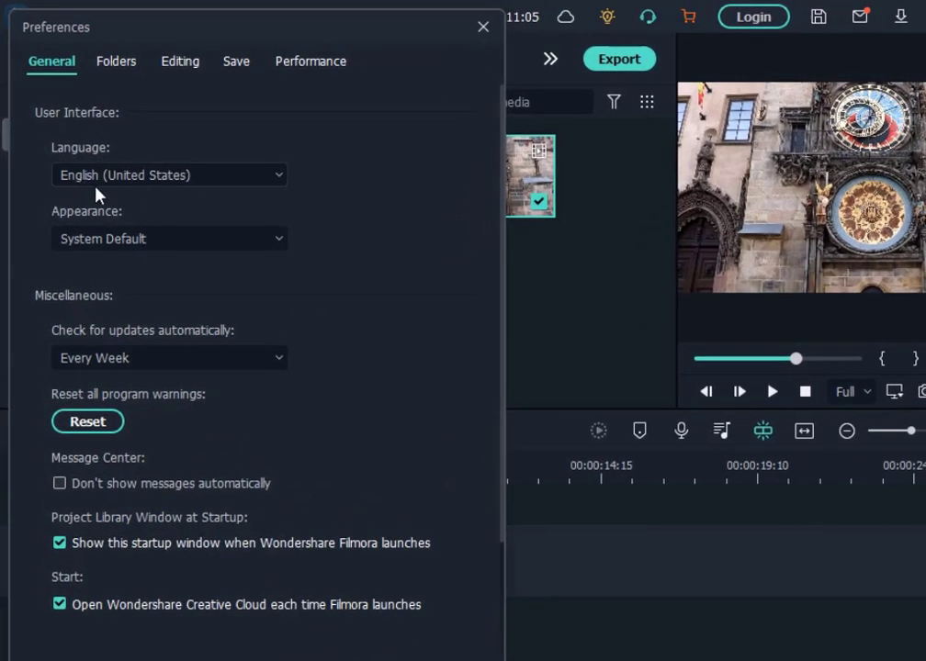
pyautogui.click(205, 177)
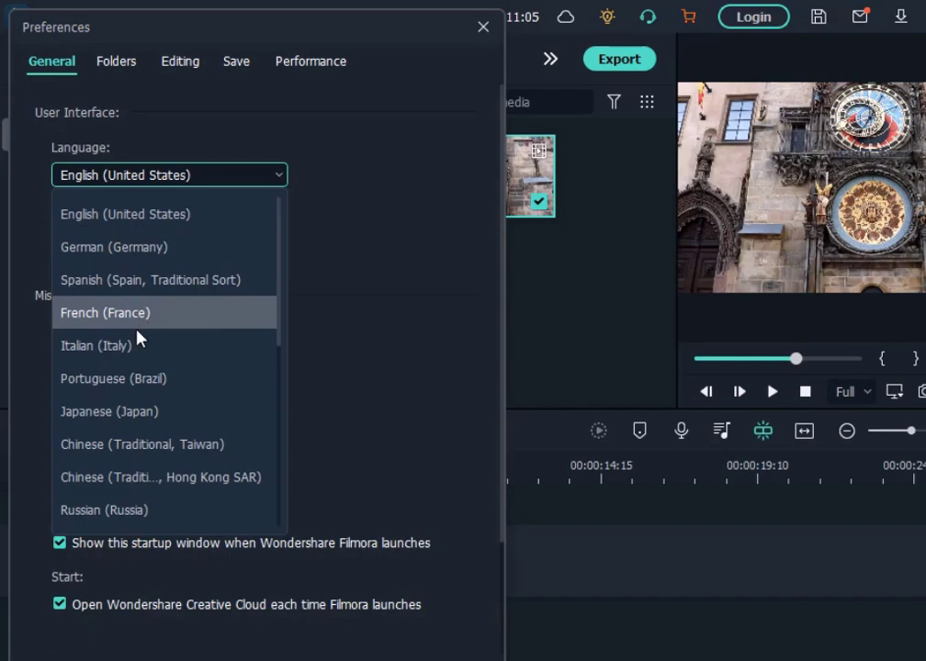
pyautogui.scroll(-4, 139, 324)
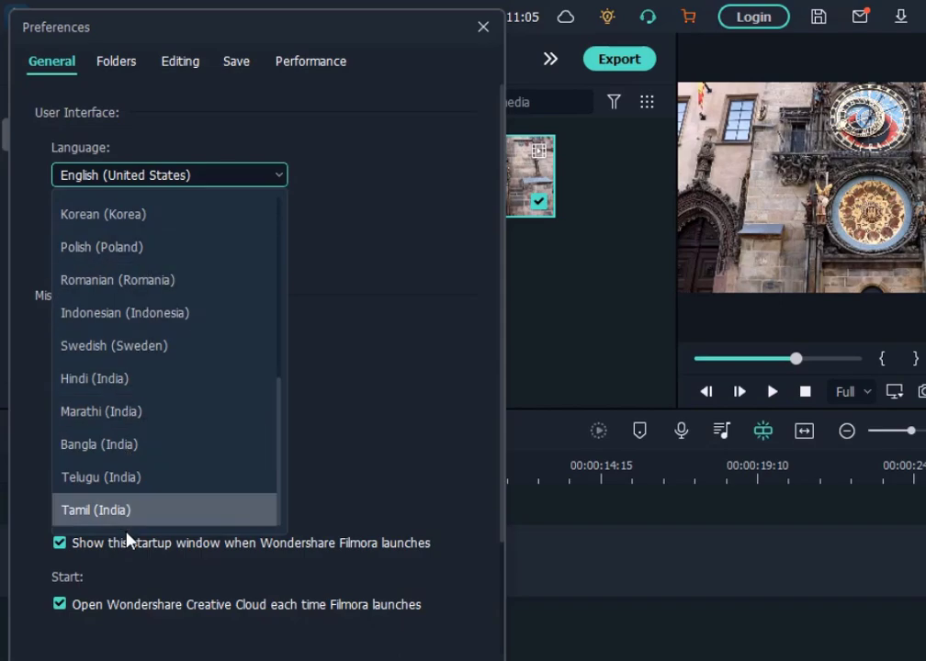
pyautogui.scroll(4, 138, 386)
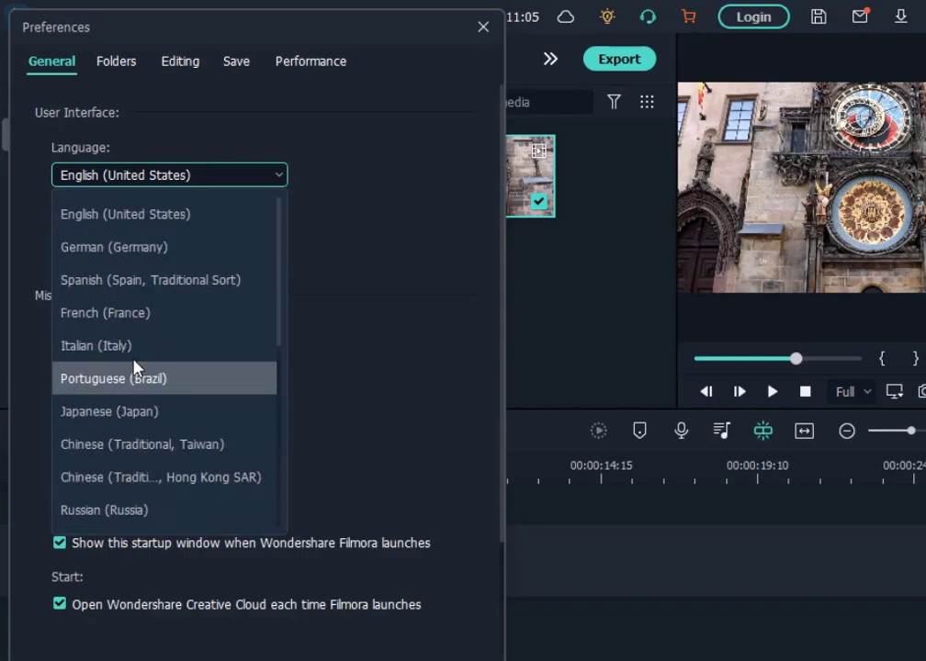
pyautogui.click(340, 304)
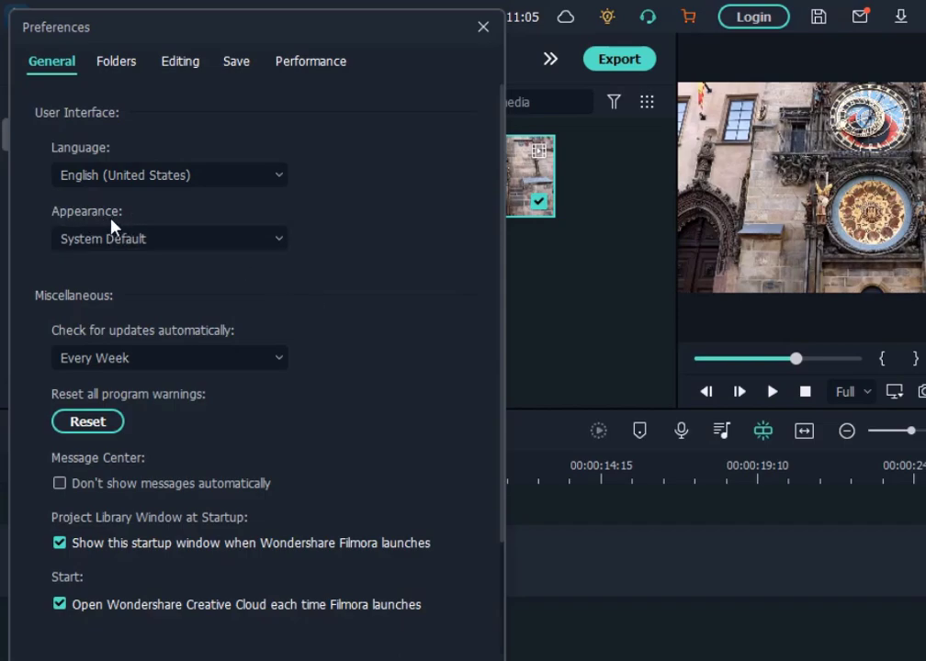
# Try the Light Mode and Dark Mode appearances and return the appearance to System Default.
pyautogui.click(179, 249)
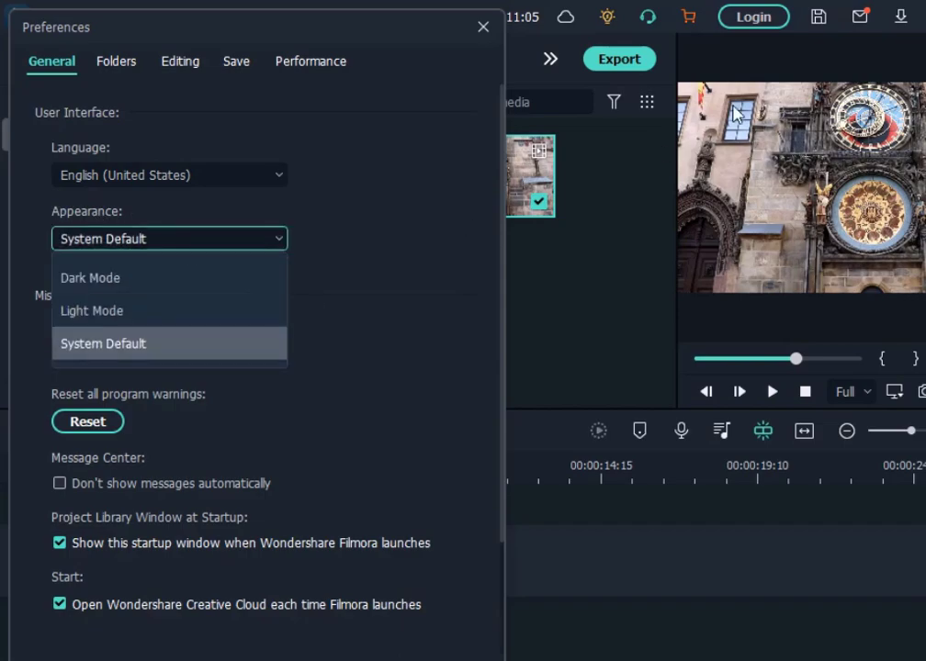
pyautogui.click(94, 312)
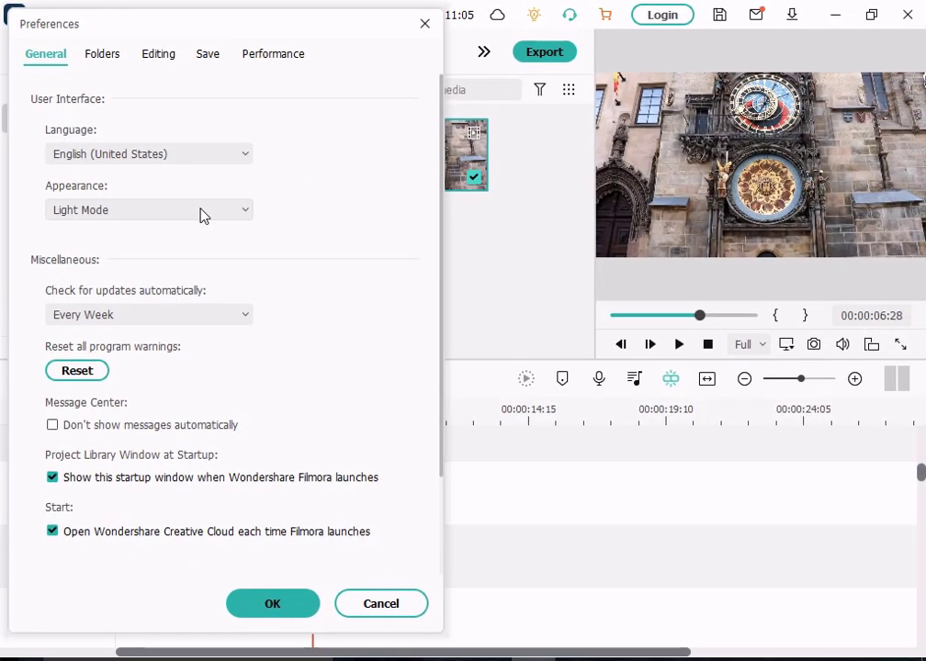
pyautogui.click(202, 215)
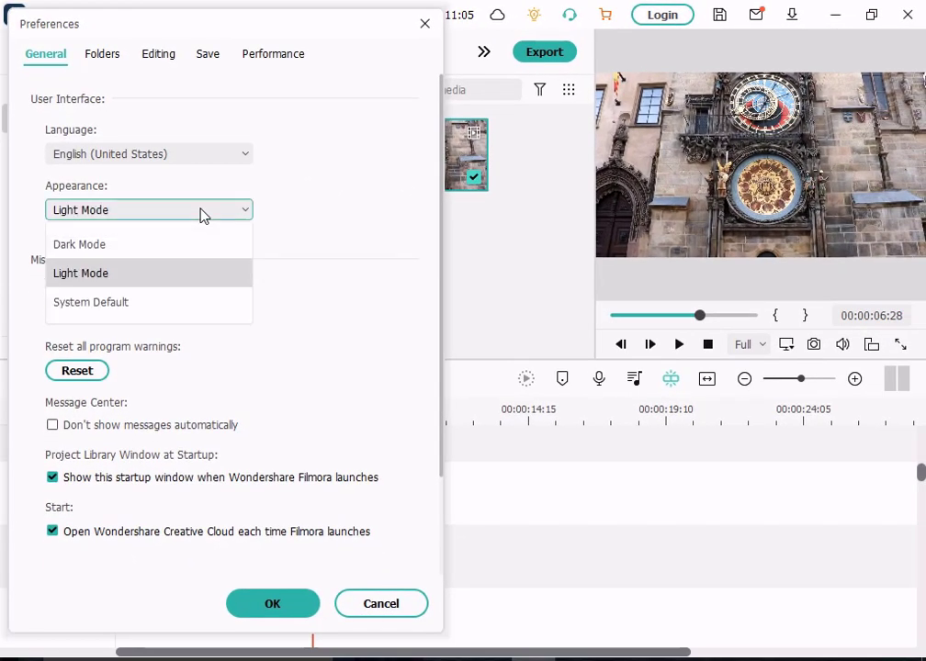
pyautogui.click(96, 245)
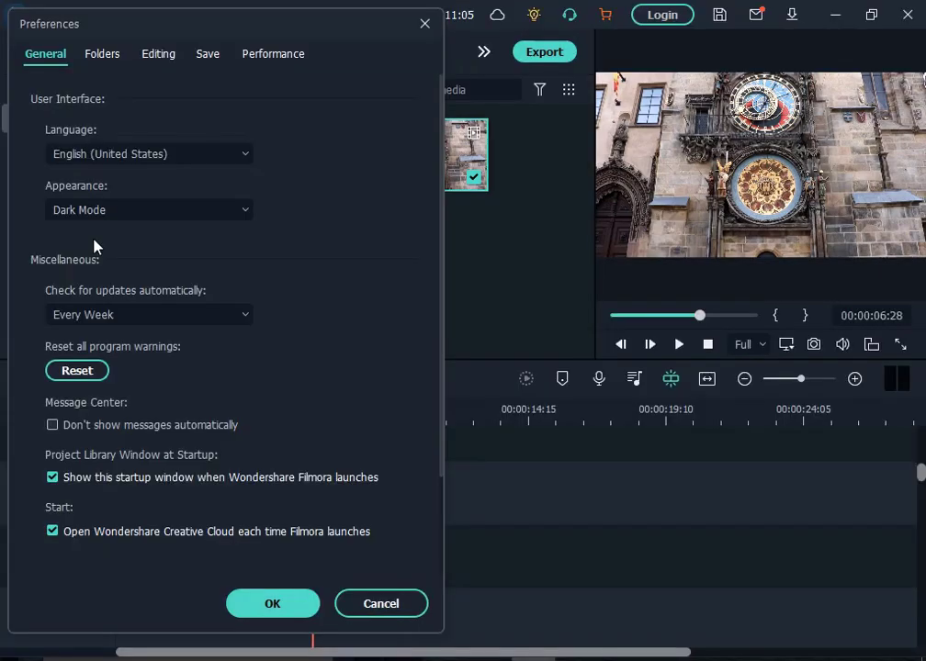
pyautogui.click(110, 218)
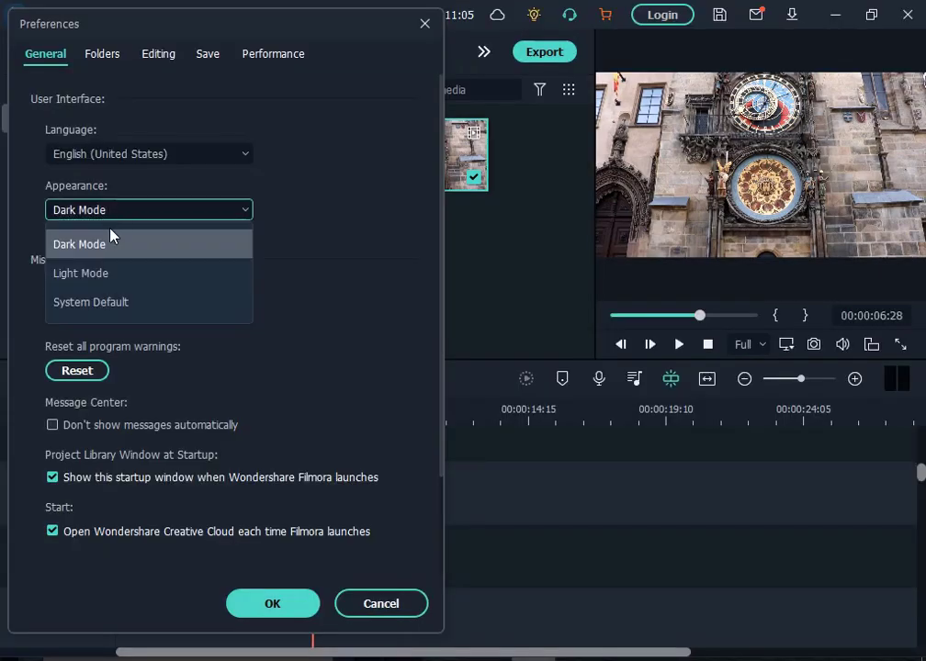
pyautogui.click(93, 304)
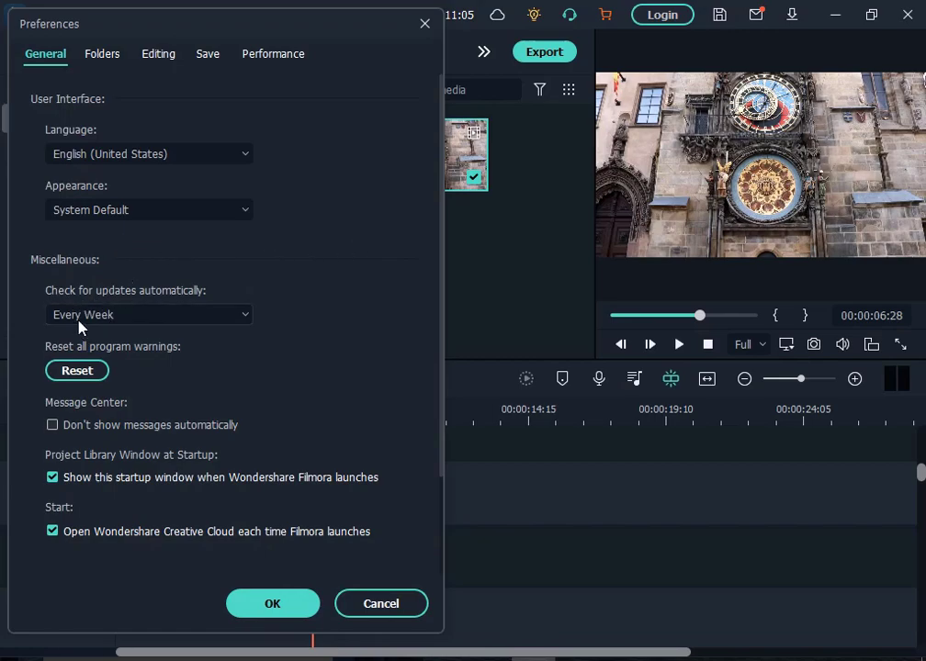
# Try the Every Day option for automatic update checks and return the frequency to Every Week.
pyautogui.click(140, 314)
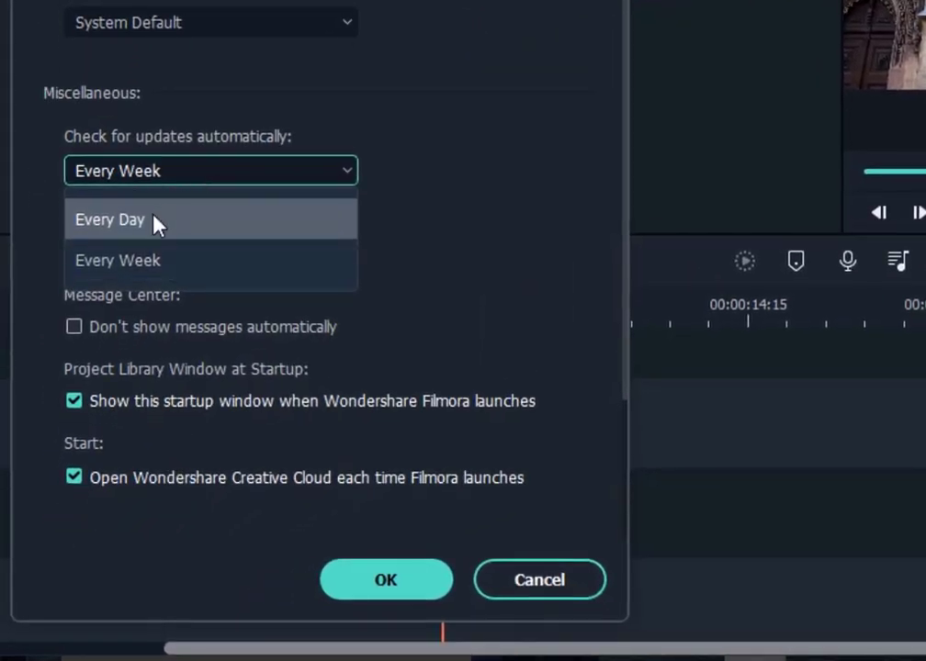
pyautogui.click(140, 237)
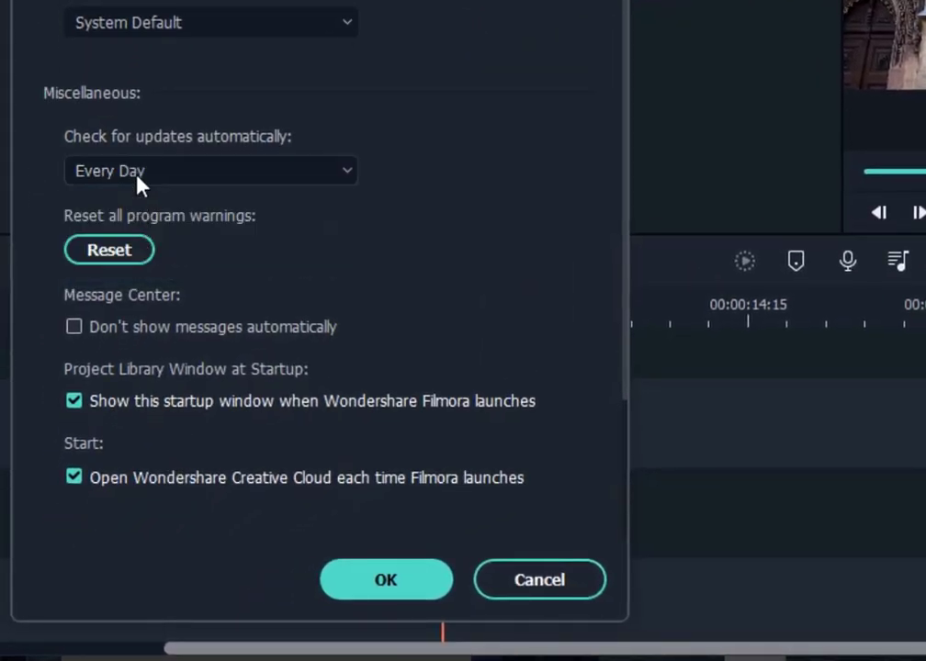
pyautogui.click(168, 184)
pyautogui.click(110, 265)
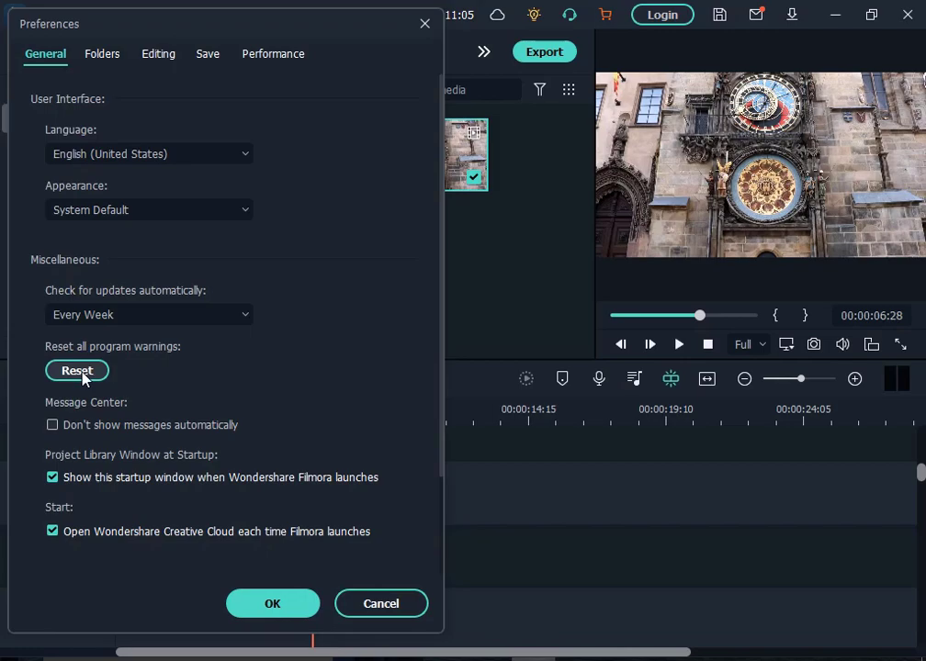
# Review the folder preferences and browse the temporary files directory up to the Wondershare Filmora folder without choosing a new one.
pyautogui.click(100, 59)
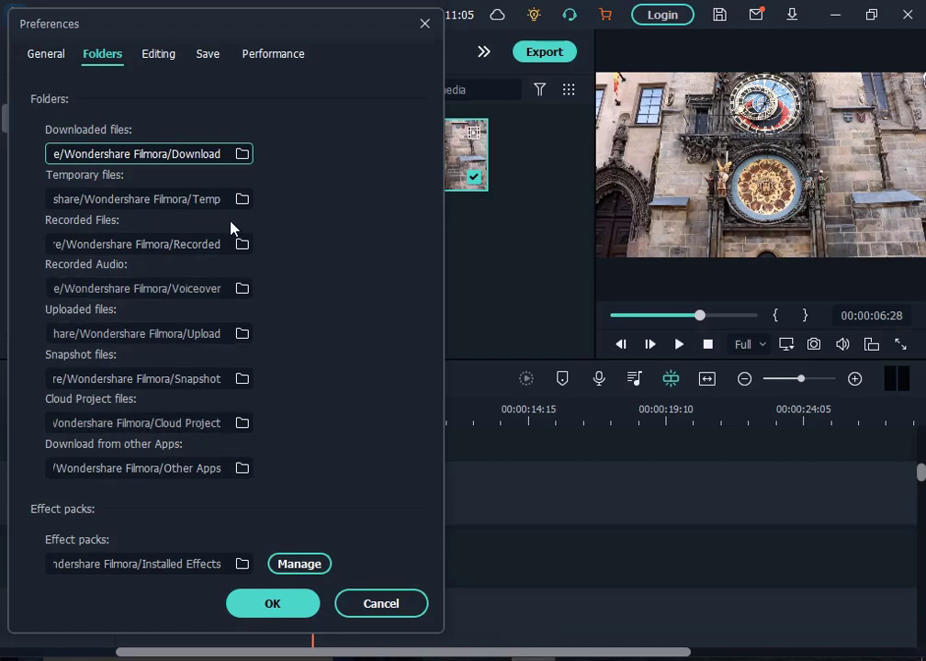
pyautogui.click(242, 199)
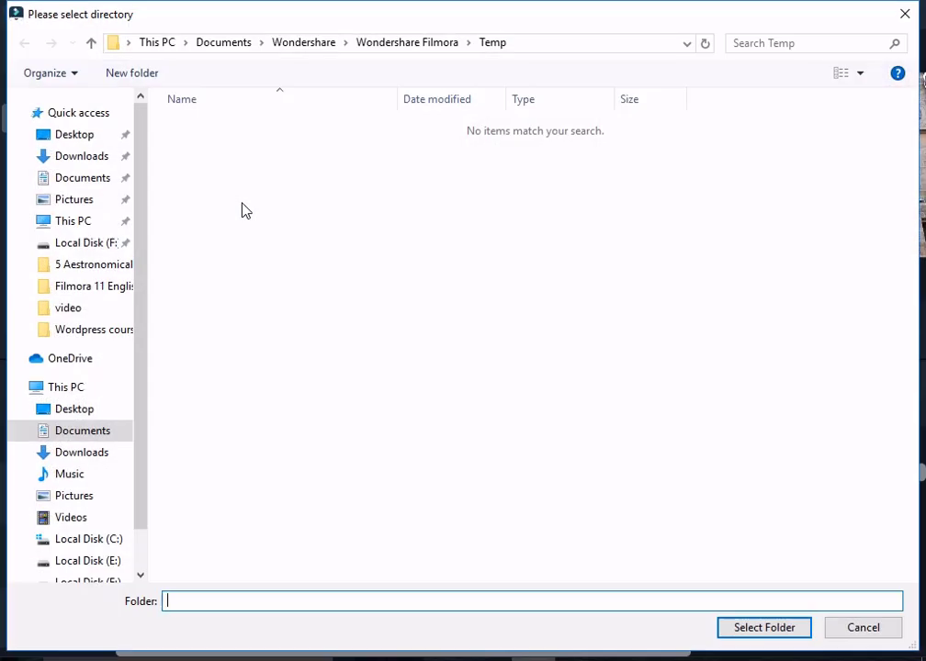
pyautogui.click(427, 48)
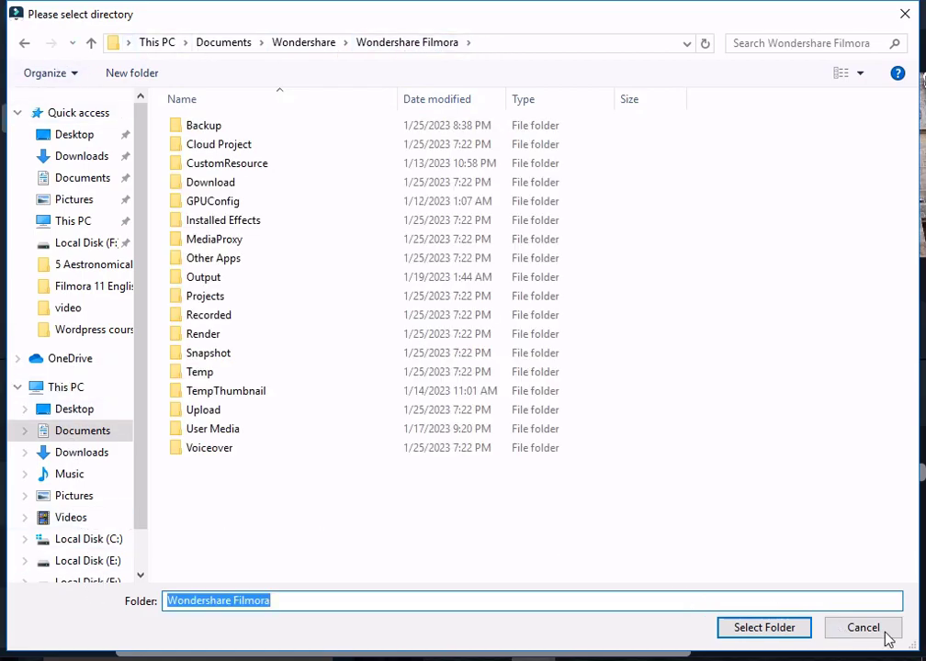
pyautogui.click(837, 627)
pyautogui.click(263, 610)
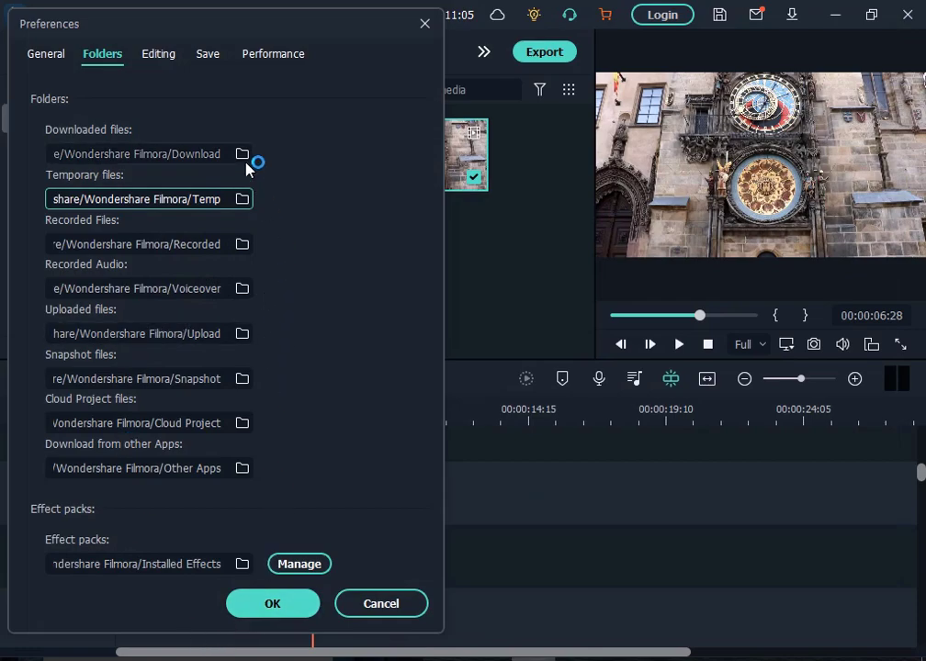
pyautogui.click(240, 248)
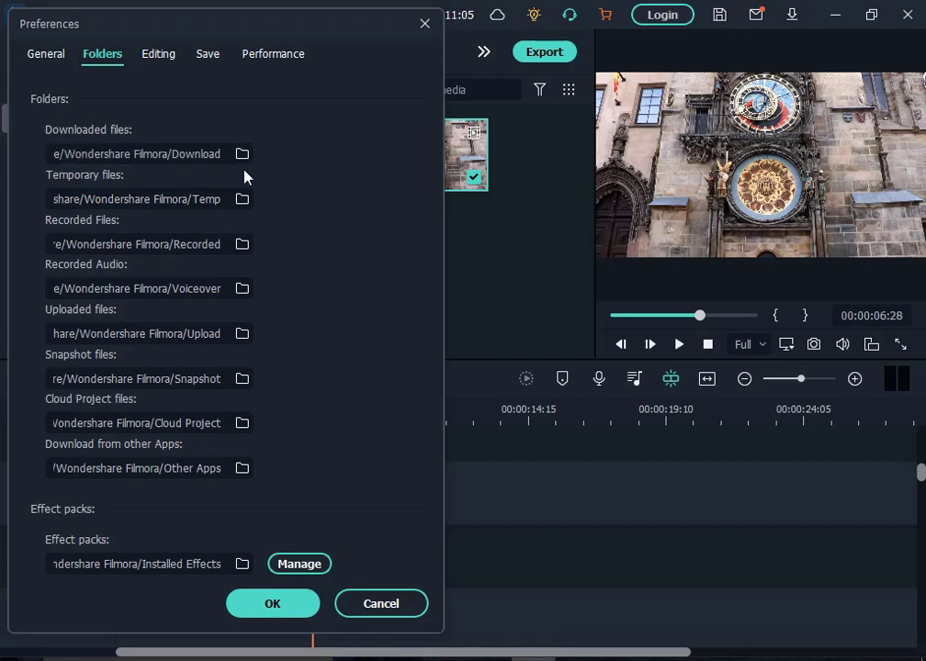
# In the editing preferences, set the default photo duration to 7 seconds.
pyautogui.click(157, 61)
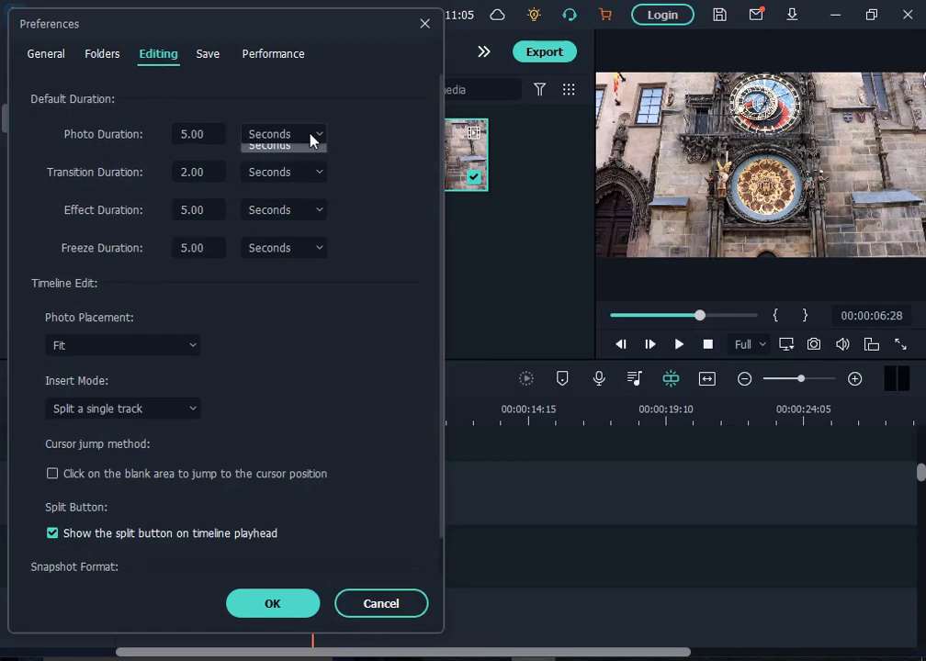
pyautogui.click(308, 141)
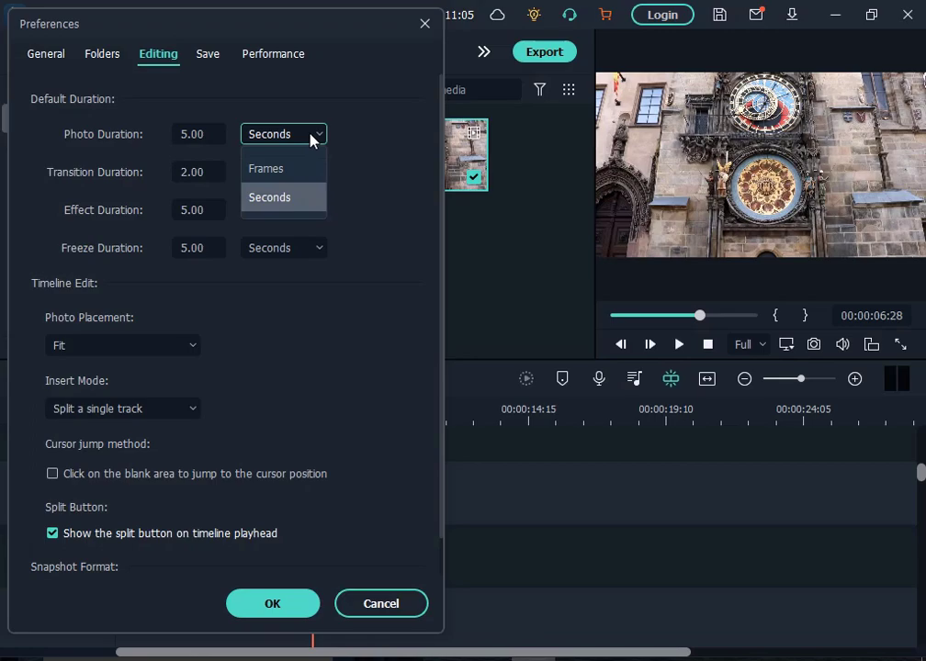
pyautogui.click(365, 189)
pyautogui.click(195, 136)
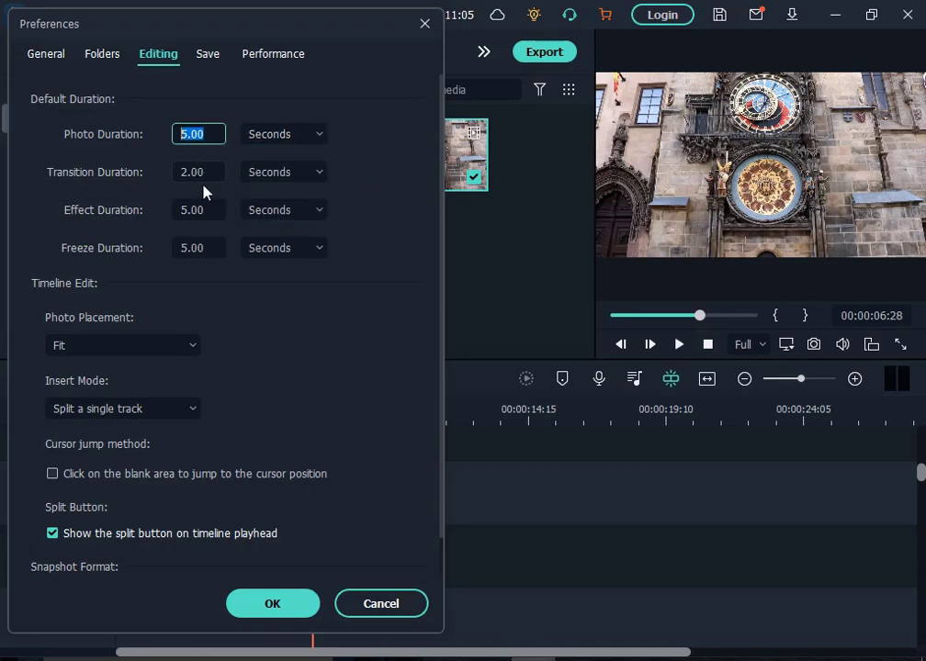
pyautogui.press('Left')
pyautogui.press('Right')
pyautogui.press('BackSpace')
pyautogui.write('7')
pyautogui.click(374, 231)
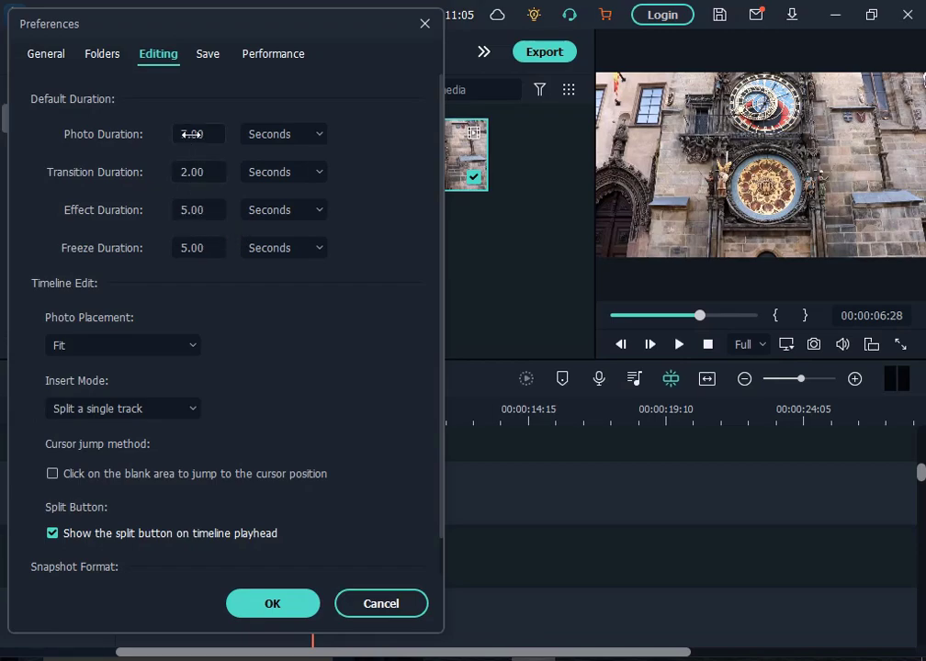
# Set the photo placement to Pan & Zoom after trying Crop to Fit, and check the insert mode options.
pyautogui.click(131, 347)
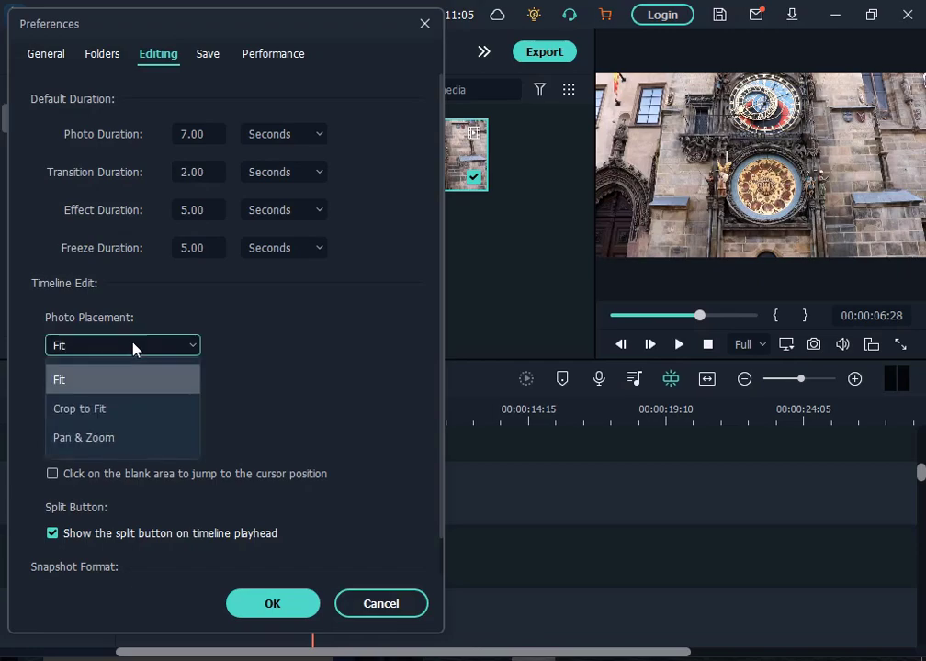
pyautogui.click(107, 423)
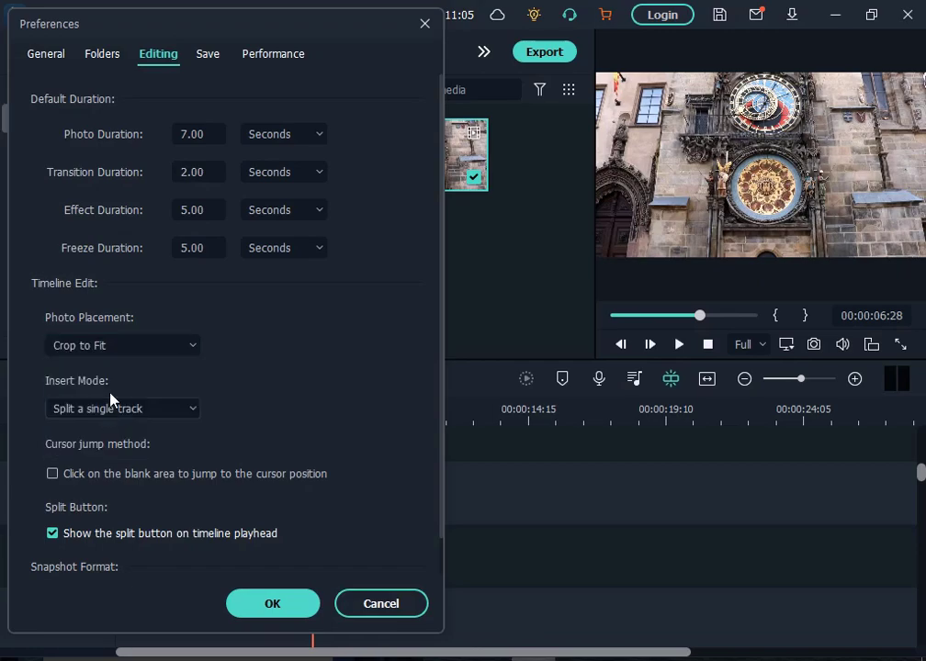
pyautogui.click(116, 352)
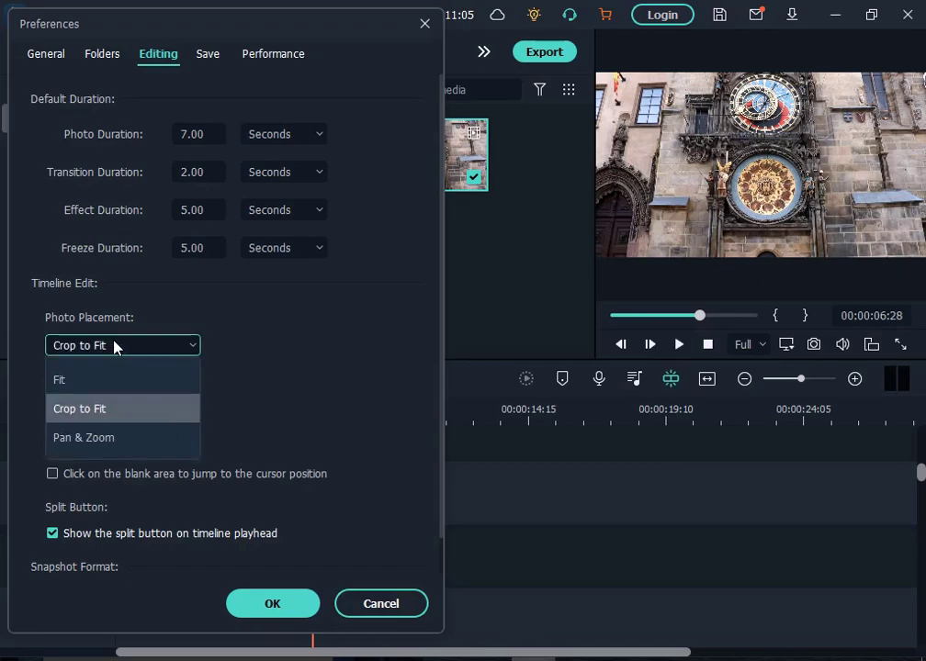
pyautogui.click(92, 438)
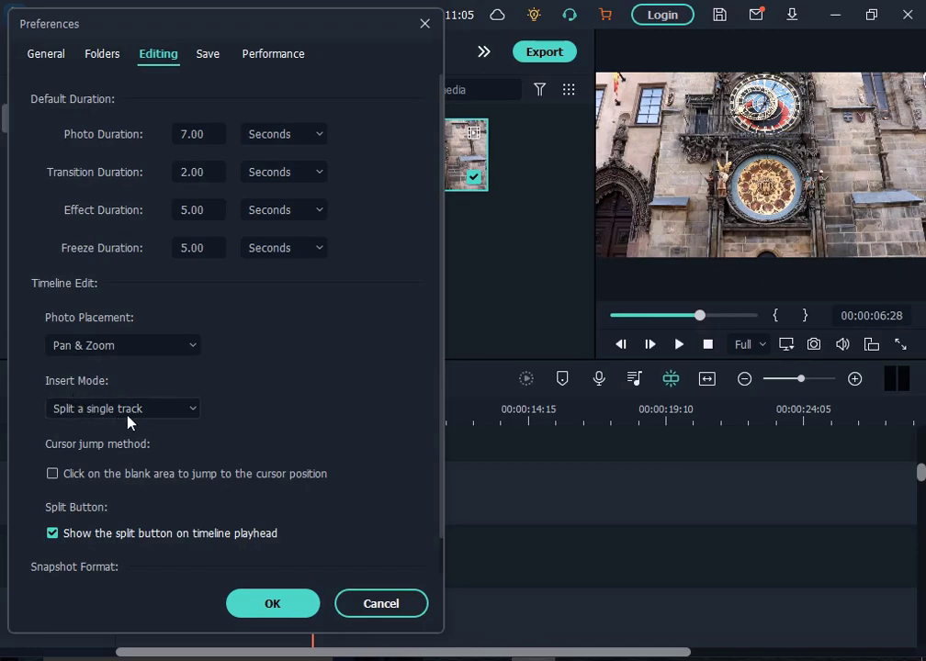
pyautogui.click(159, 409)
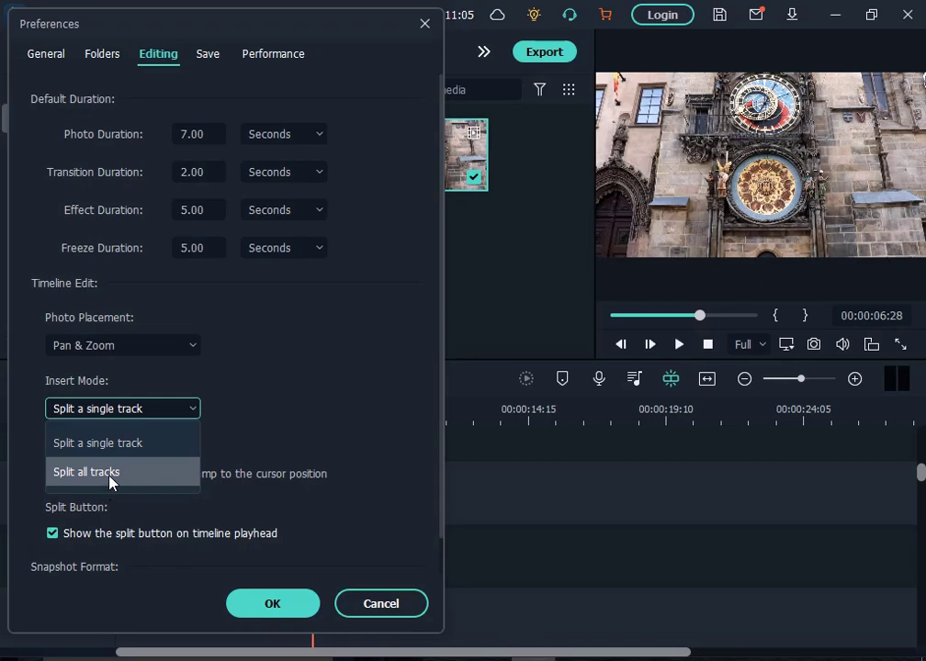
pyautogui.click(303, 415)
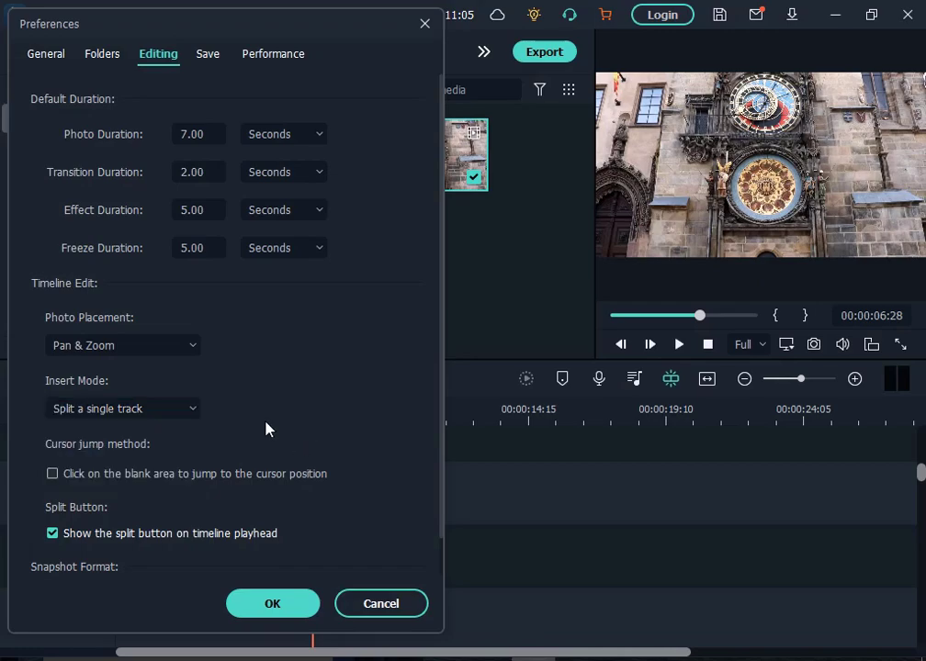
# Review the save preferences, checking the project backup interval options and browsing the default project location without choosing a new folder.
pyautogui.click(208, 57)
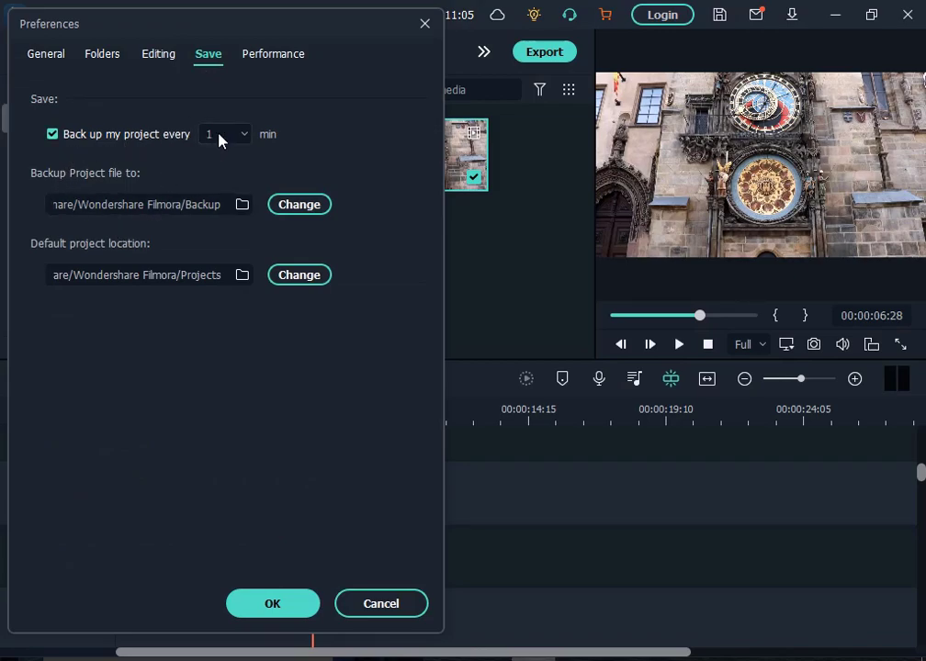
pyautogui.click(244, 137)
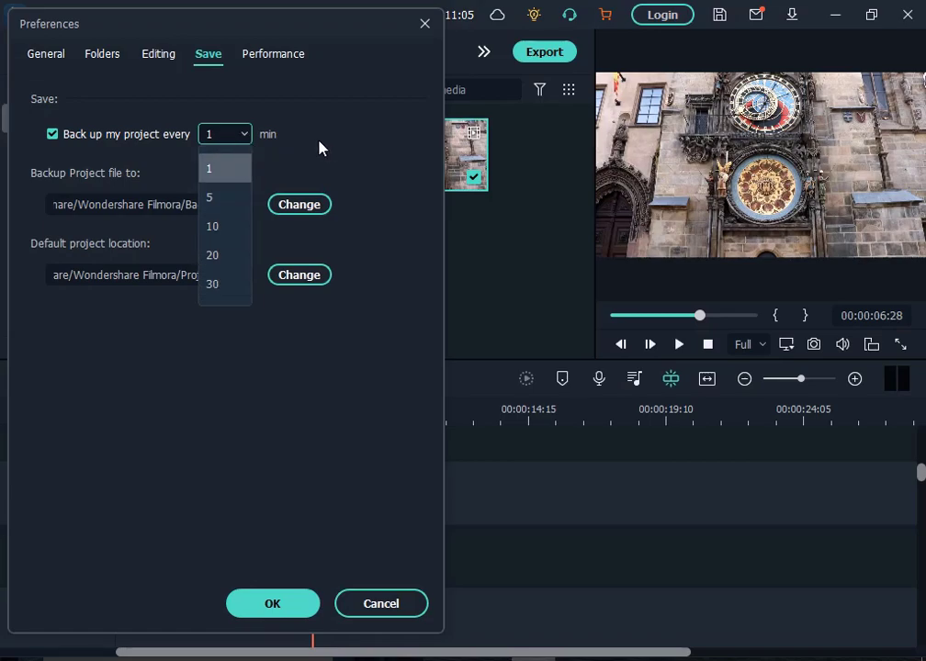
pyautogui.click(271, 148)
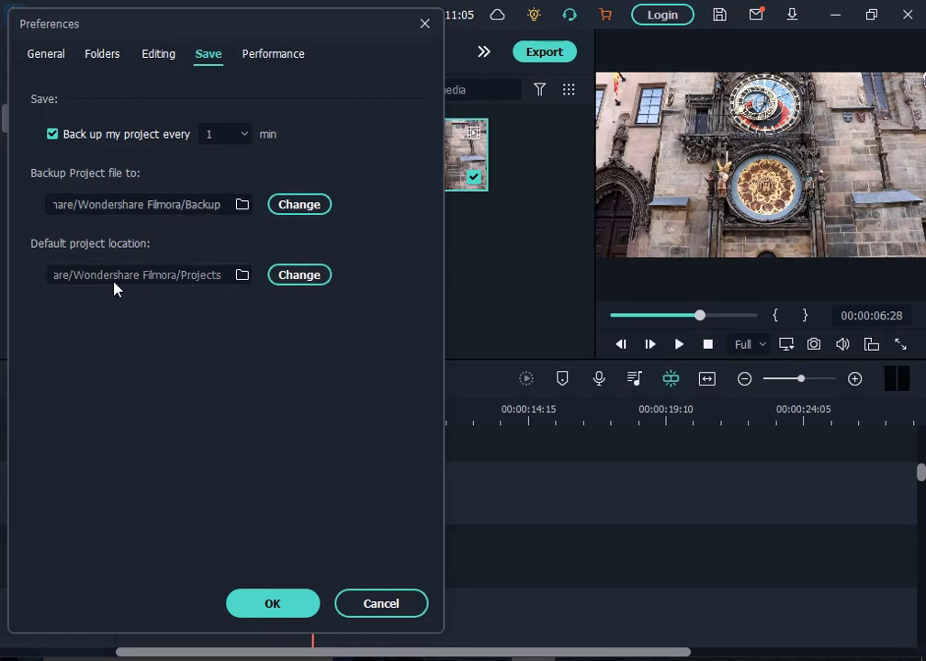
pyautogui.click(309, 276)
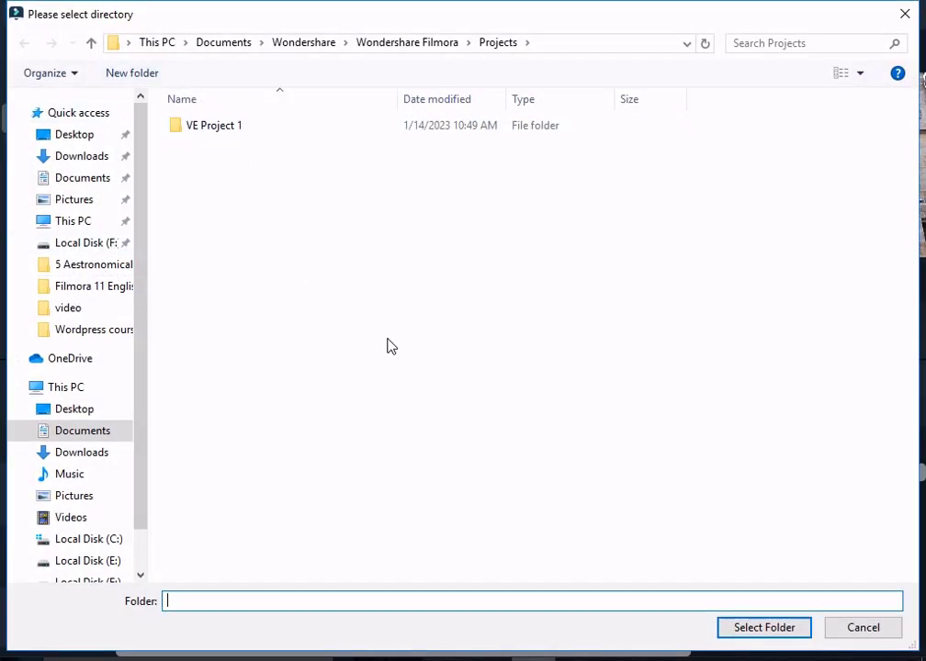
pyautogui.click(874, 632)
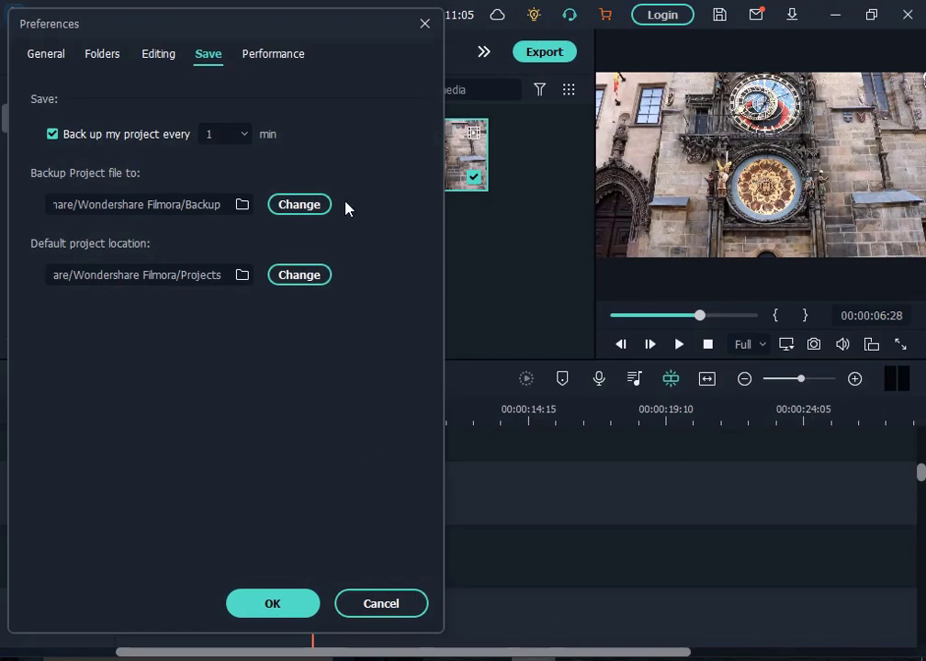
# In the performance preferences, try Background render and automatic render file deletion, turn both off again, and close Preferences without saving.
pyautogui.click(271, 60)
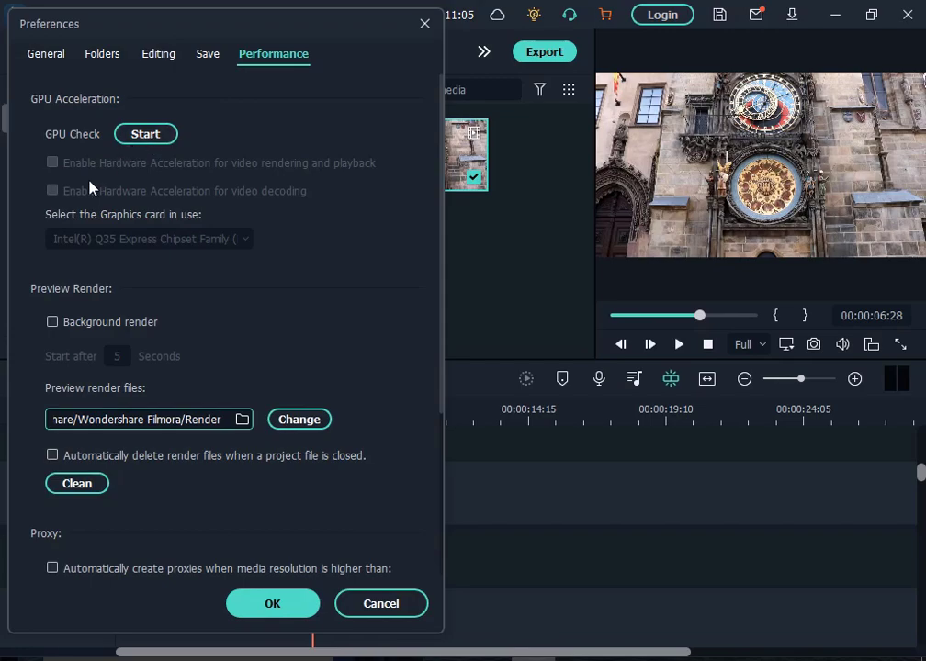
pyautogui.click(54, 322)
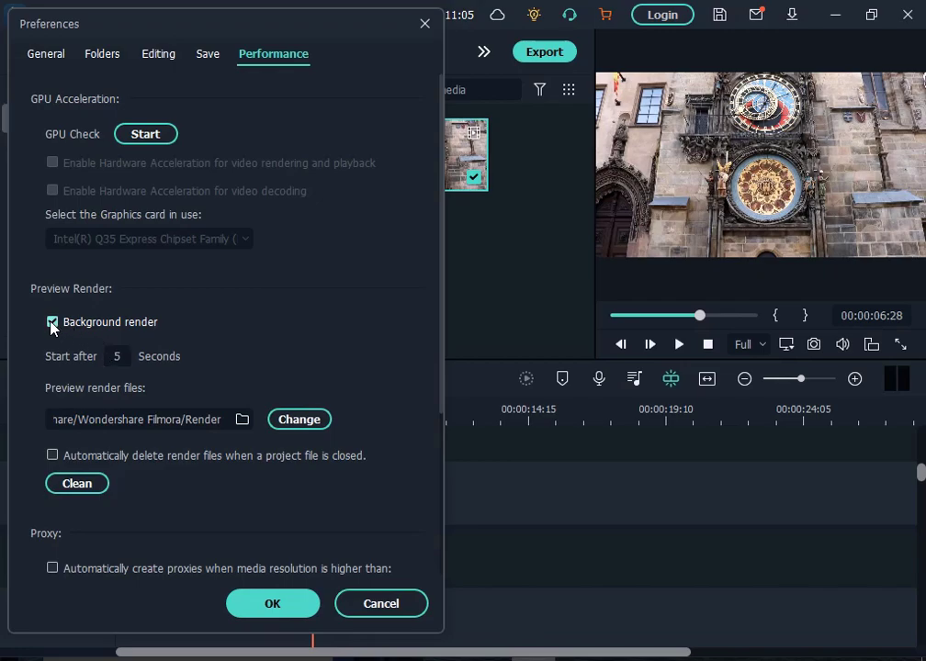
pyautogui.click(51, 322)
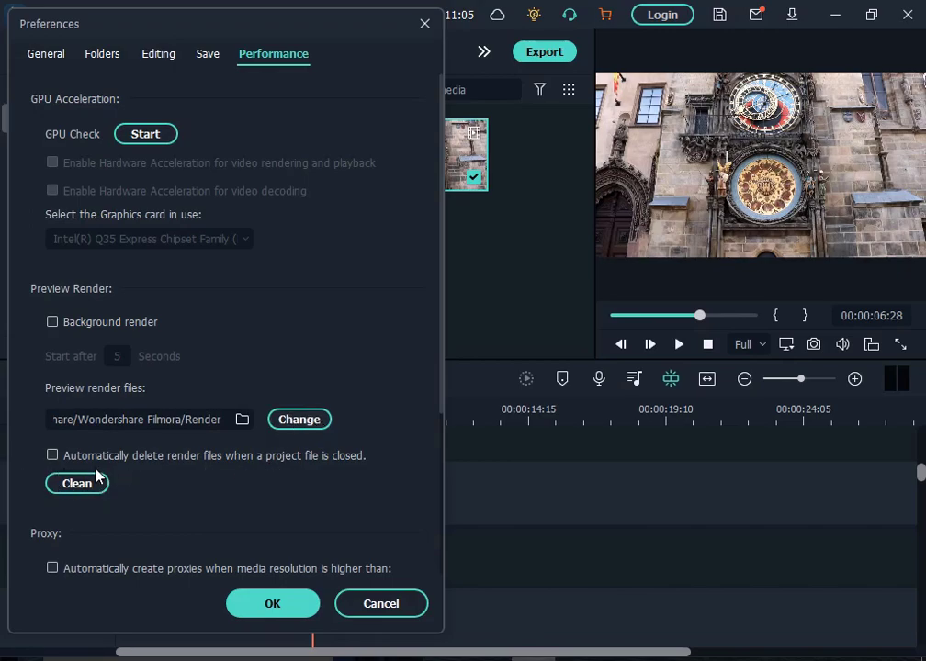
pyautogui.click(52, 456)
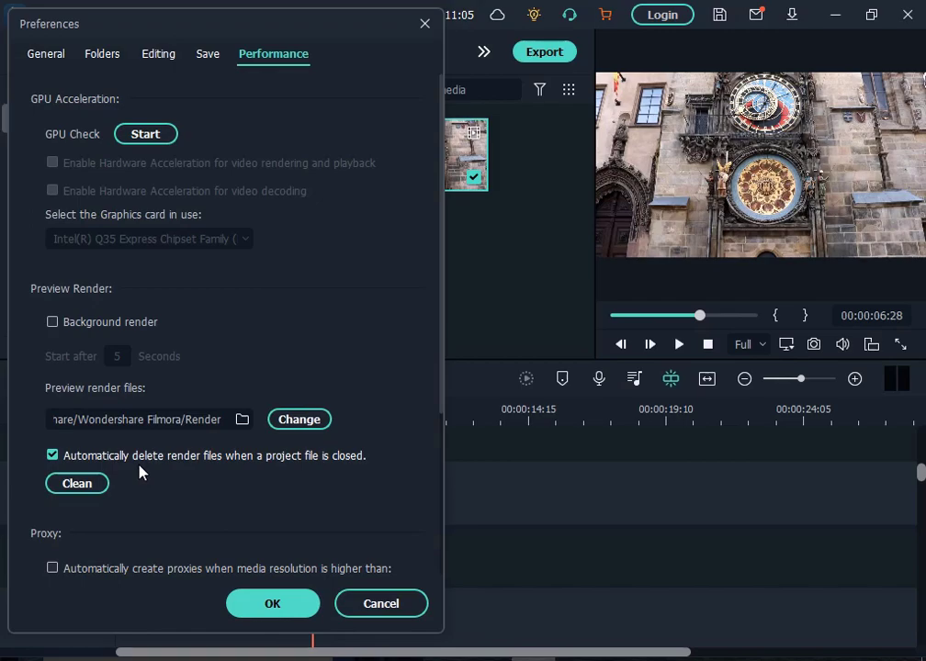
pyautogui.click(52, 456)
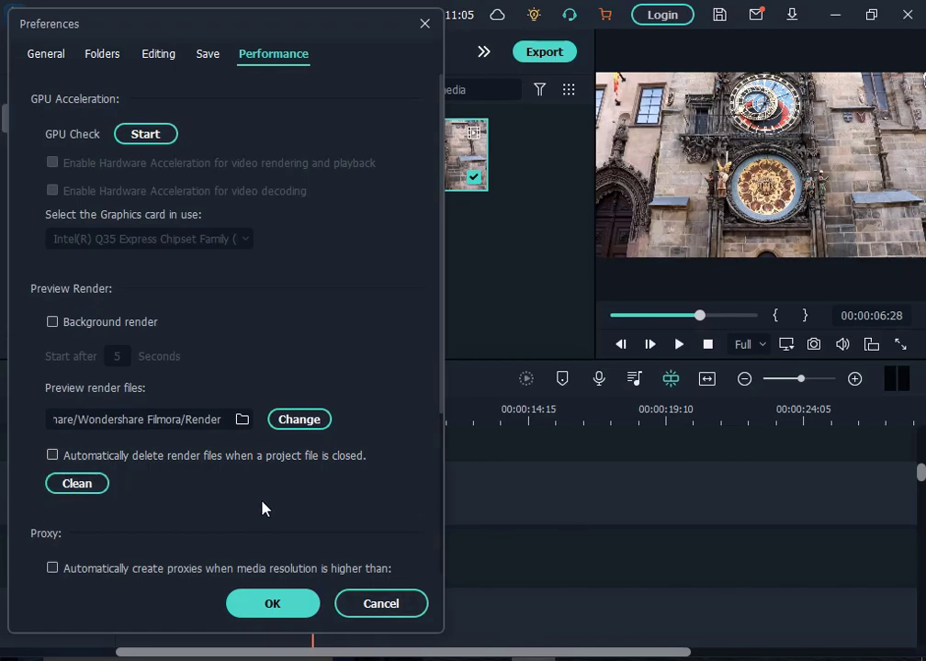
pyautogui.click(382, 605)
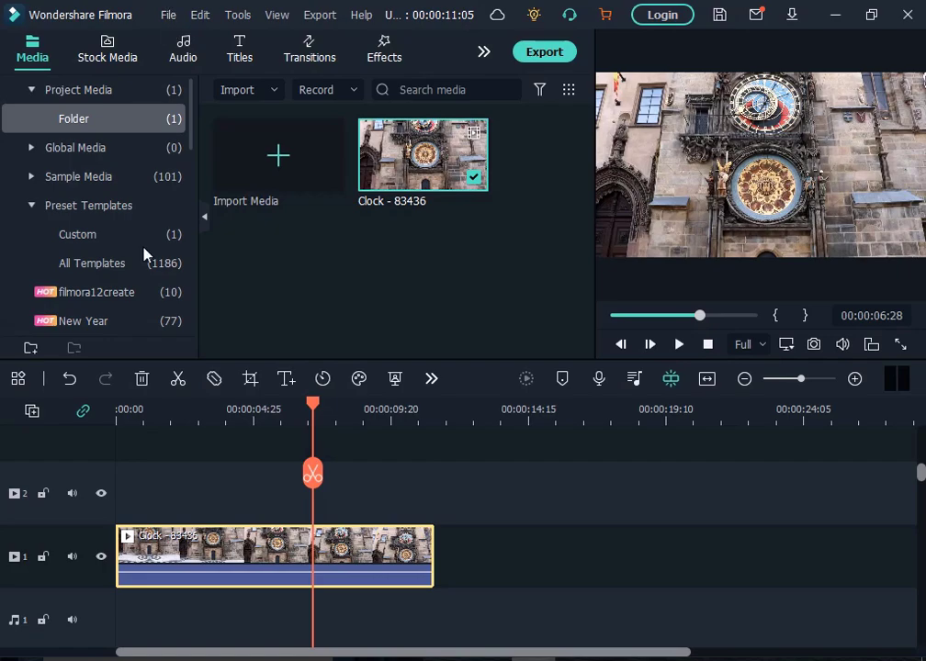
# Show the editing commands available for the Clock - 83436 clip on video track 1.
pyautogui.rightClick(259, 551)
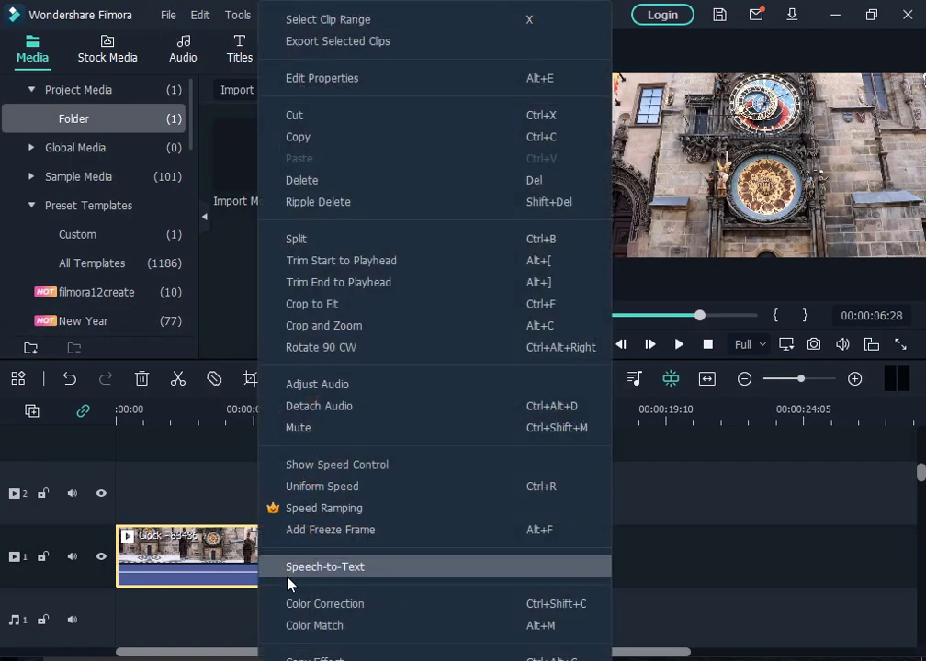